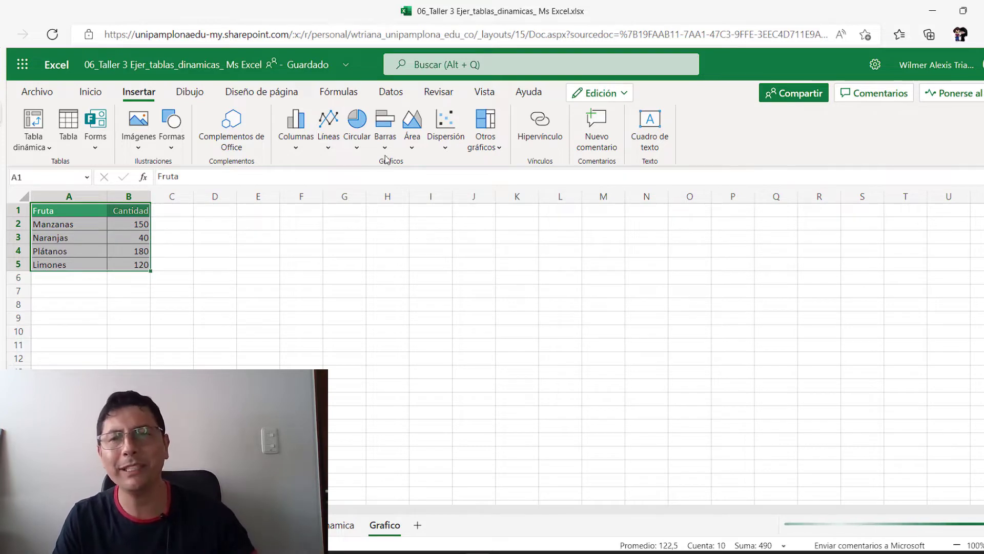
# Insert a 2D pie chart from the selected fruit quantity table.
pyautogui.click(358, 152)
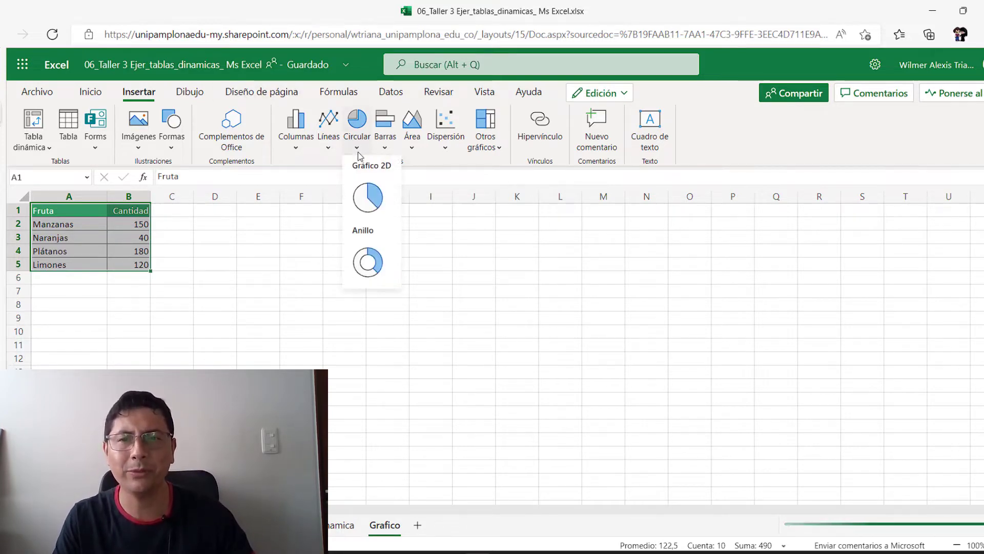
pyautogui.click(367, 197)
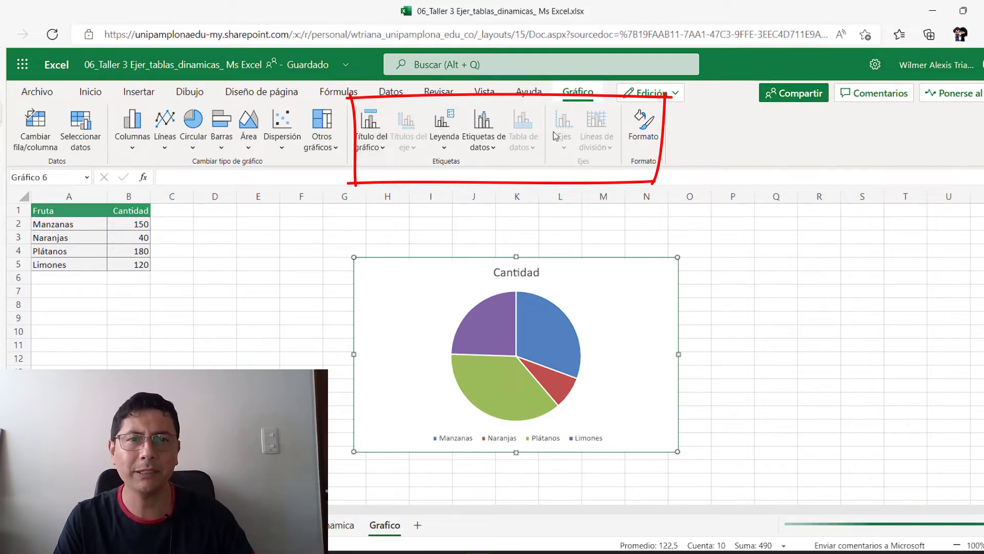
pyautogui.click(377, 149)
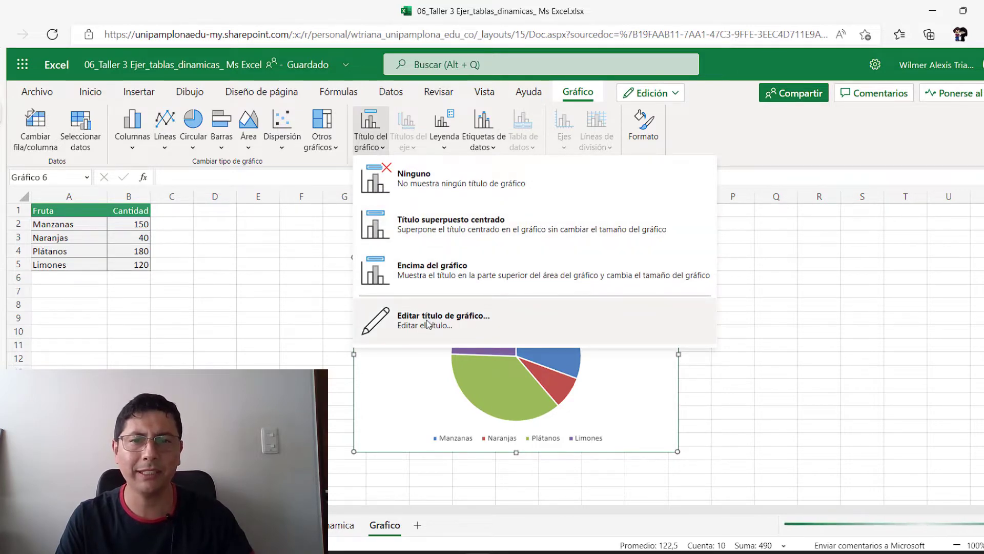
pyautogui.click(318, 226)
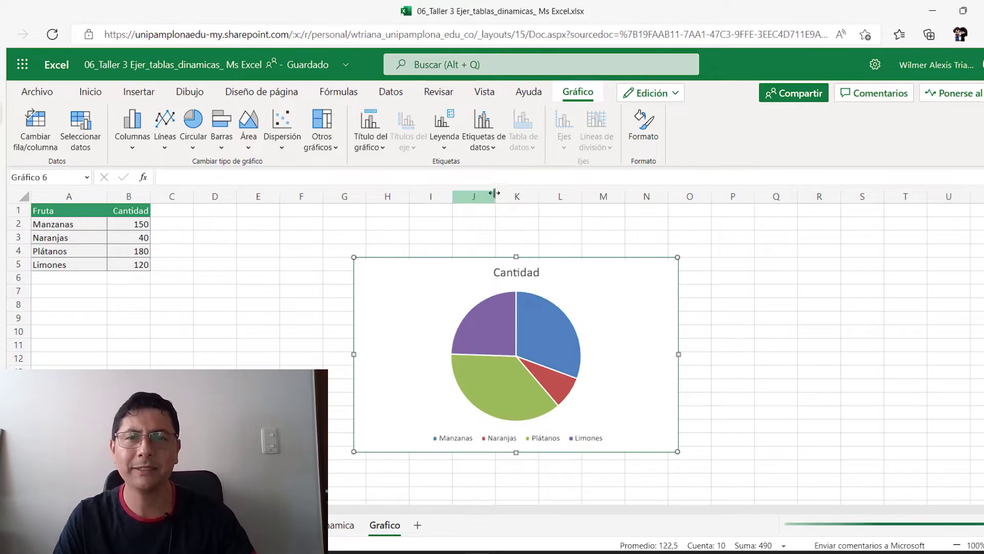
# Place the pie chart's legend to the right of the pie and show data labels at the outside end.
pyautogui.click(450, 152)
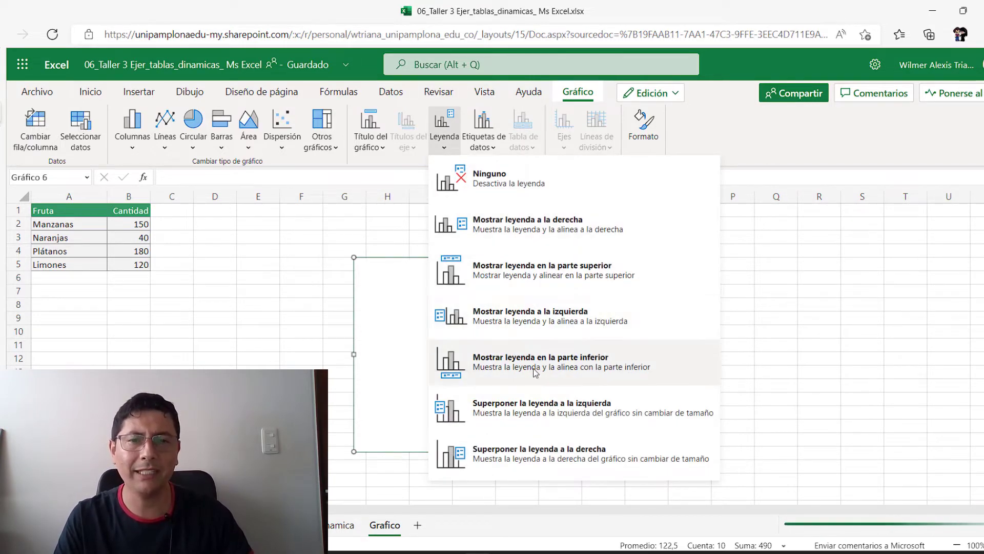
pyautogui.click(394, 235)
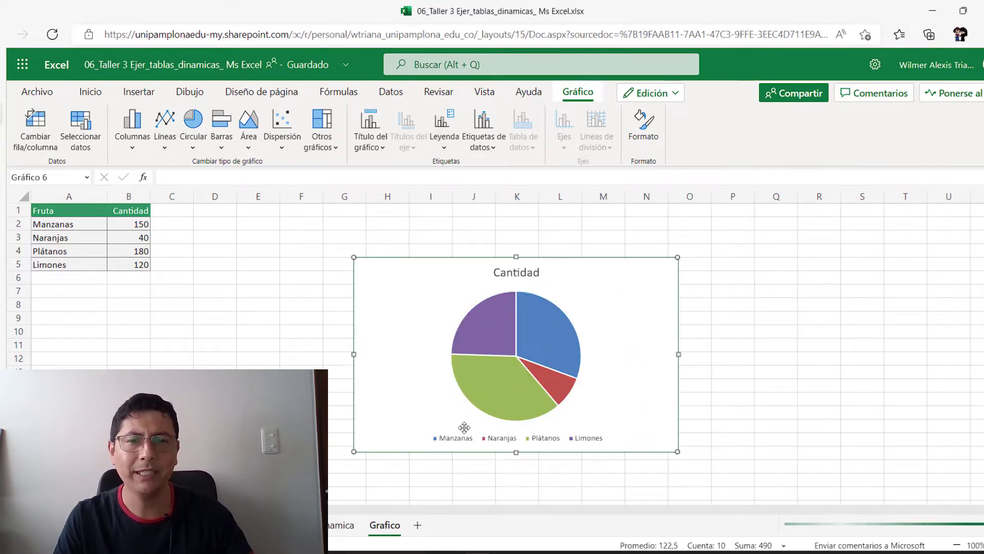
pyautogui.click(450, 150)
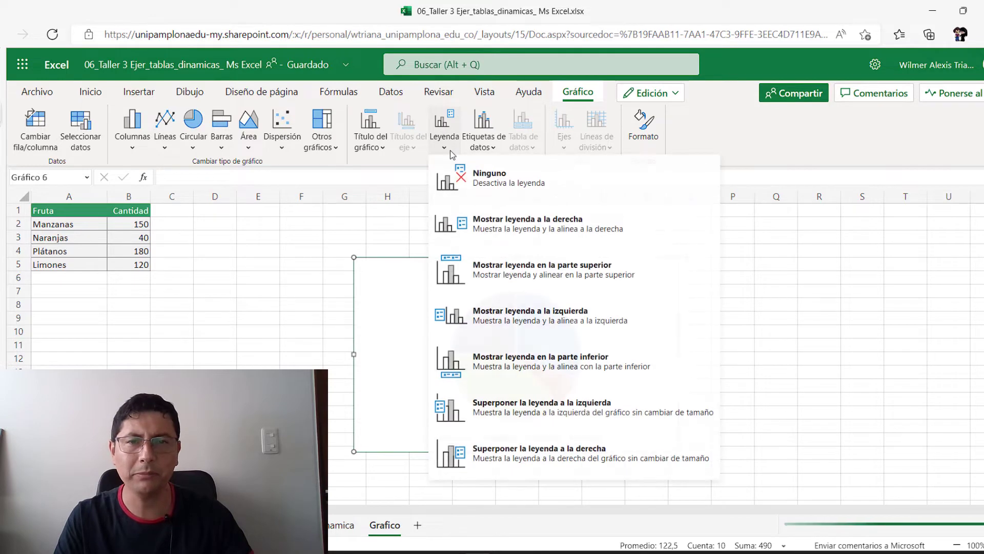
pyautogui.click(528, 223)
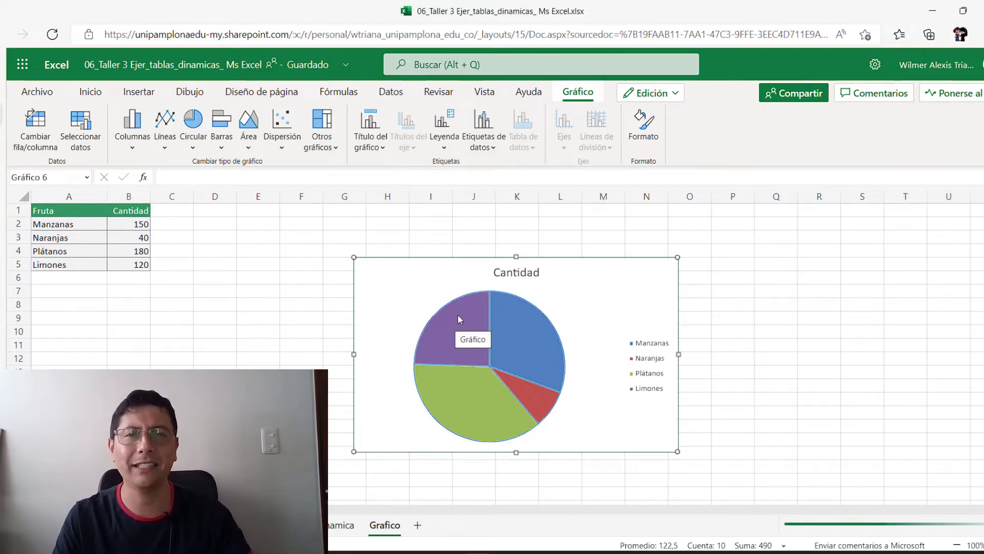
pyautogui.click(493, 148)
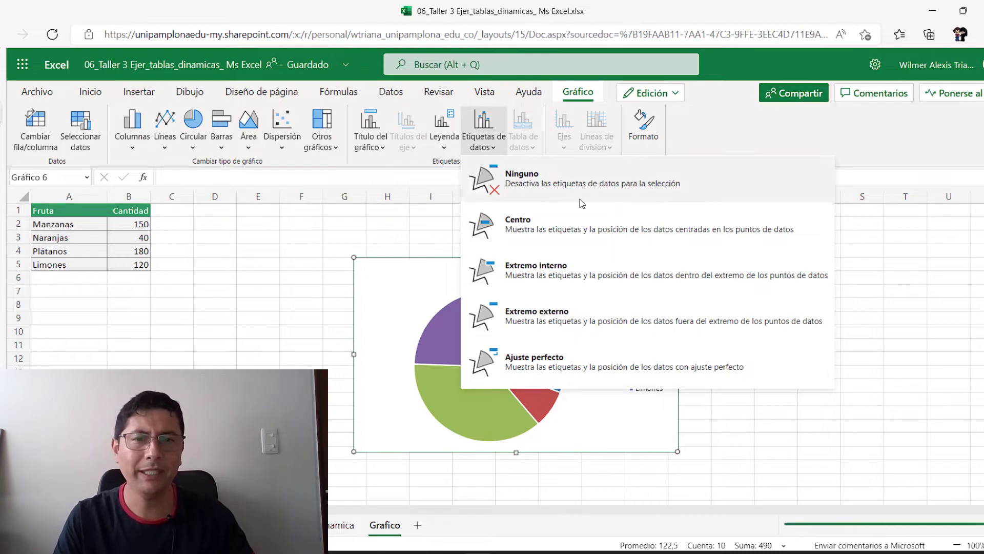
pyautogui.click(561, 324)
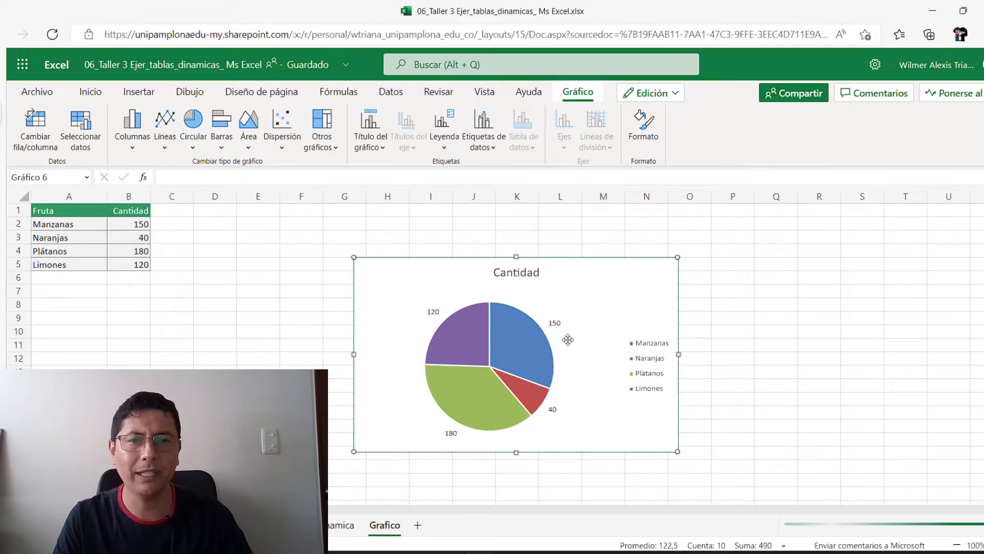
# Set the pie chart's data labels to show percentages instead of values, and close the chart formatting options.
pyautogui.click(557, 323)
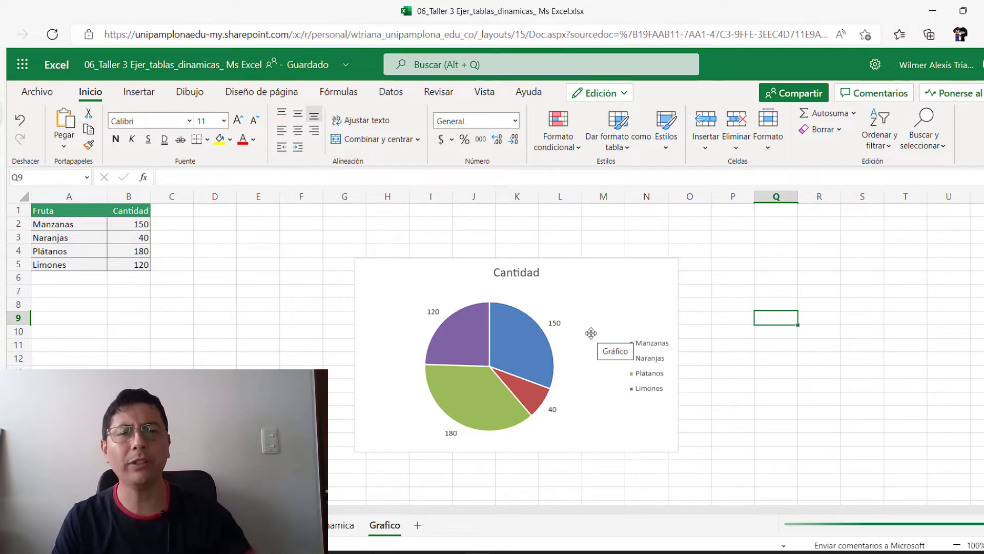
pyautogui.click(555, 323)
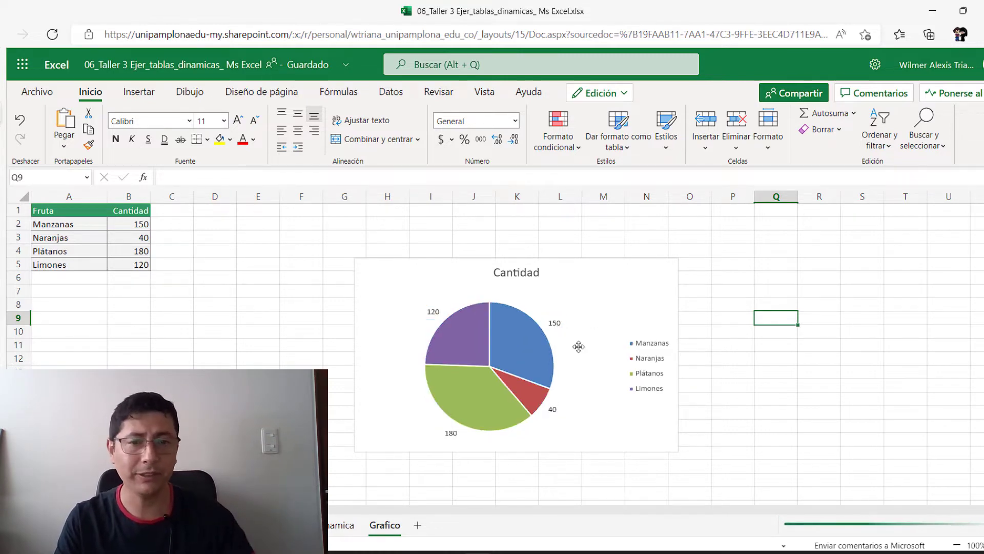
pyautogui.doubleClick(555, 324)
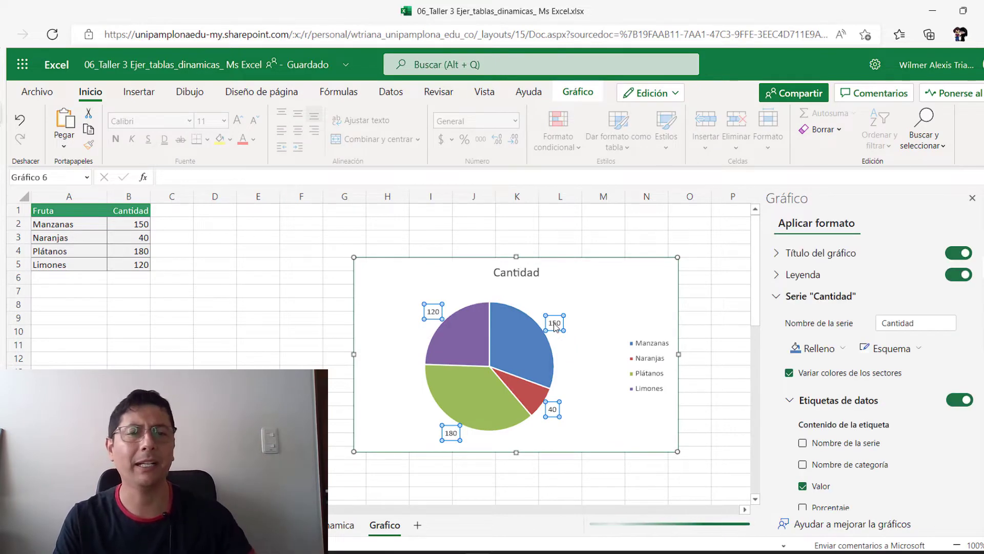
pyautogui.scroll(-2, 939, 321)
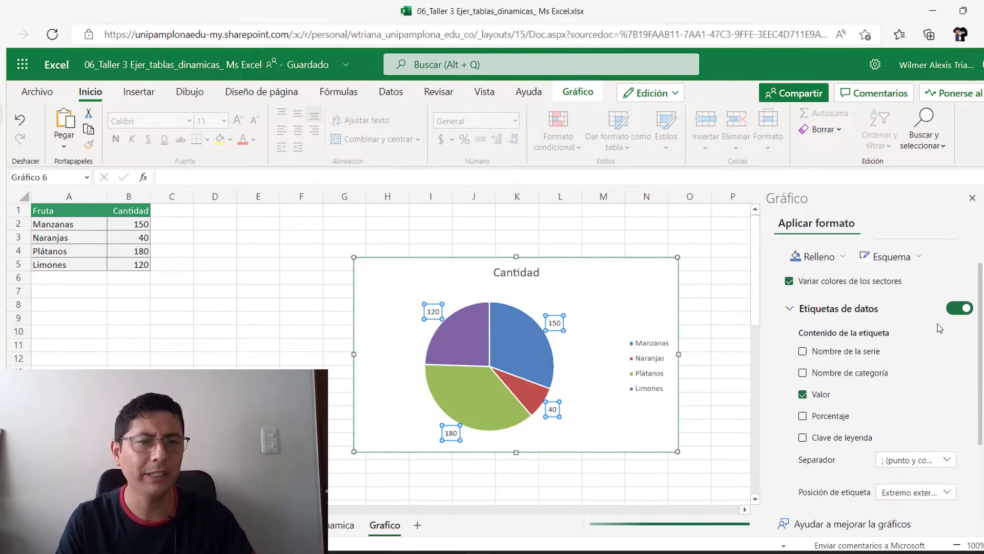
pyautogui.scroll(-1, 934, 323)
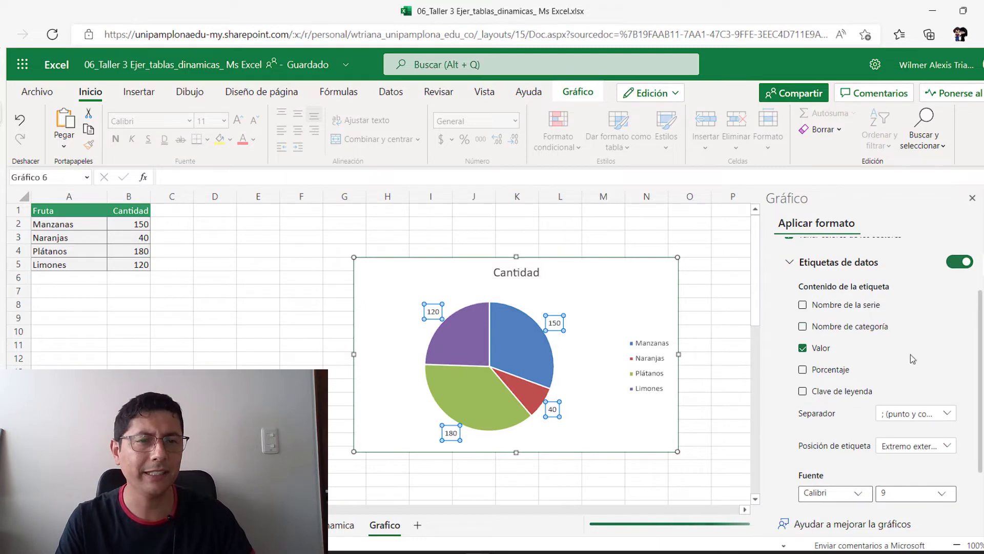
pyautogui.click(805, 369)
pyautogui.click(803, 348)
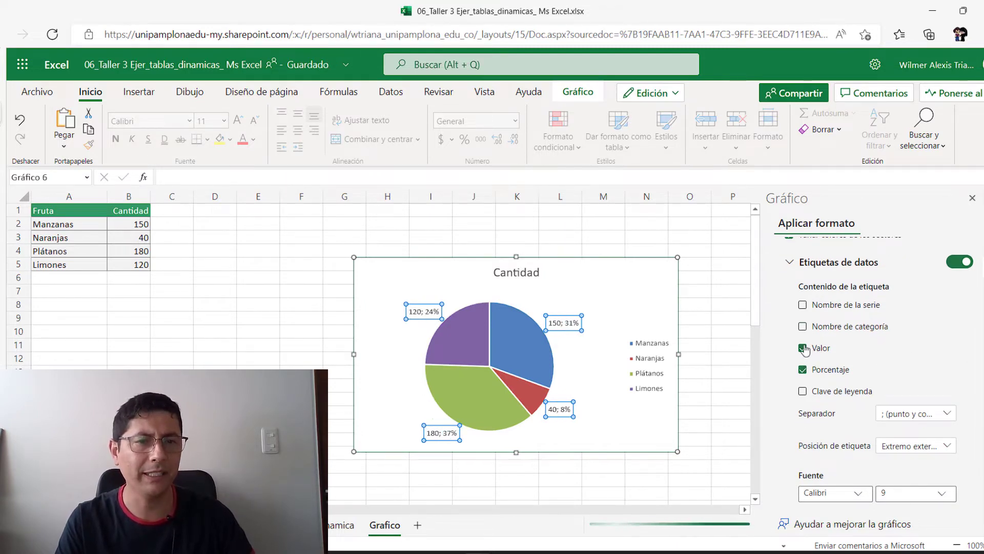
pyautogui.click(834, 392)
pyautogui.click(695, 318)
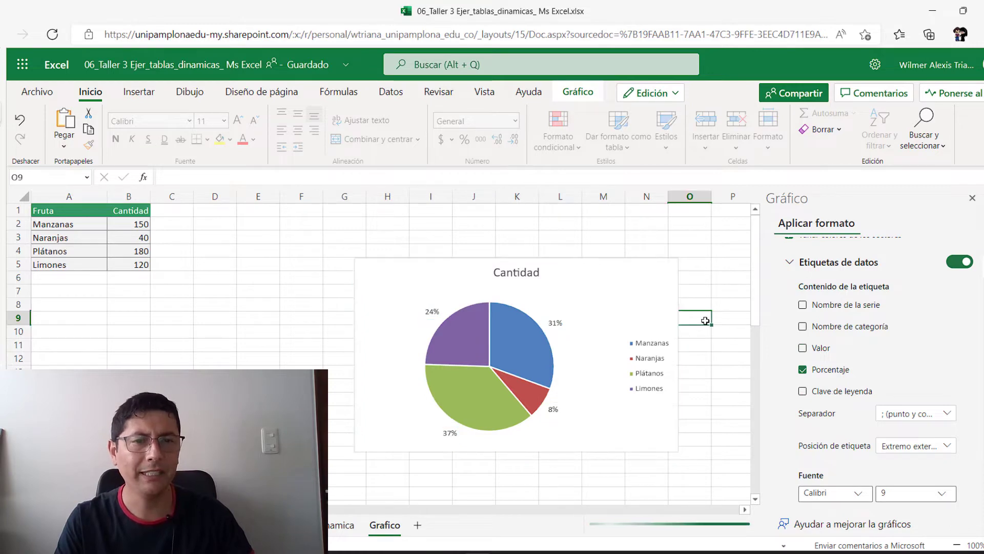
pyautogui.click(973, 198)
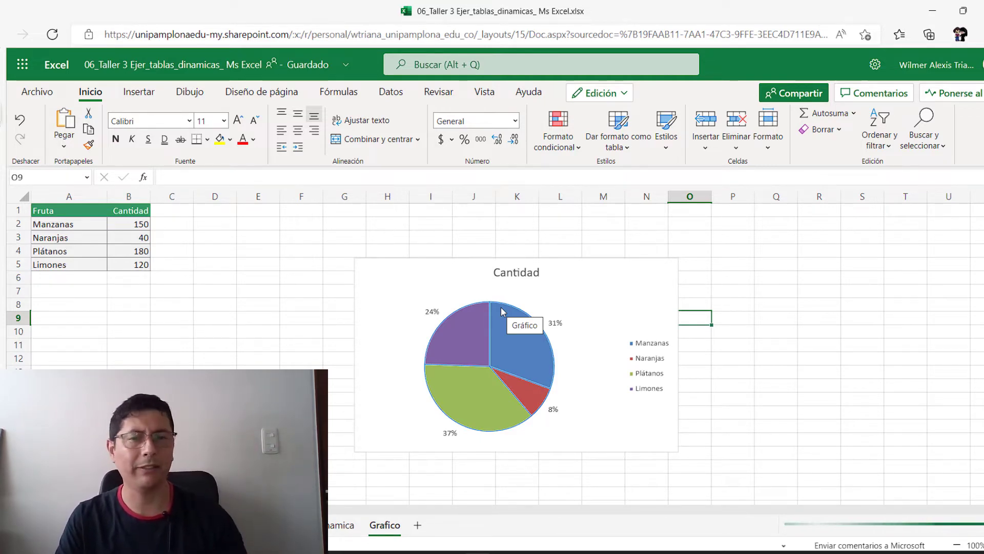
# Delete the pie chart and insert a 2D clustered column chart from the fruit table in A1:B5.
pyautogui.click(402, 280)
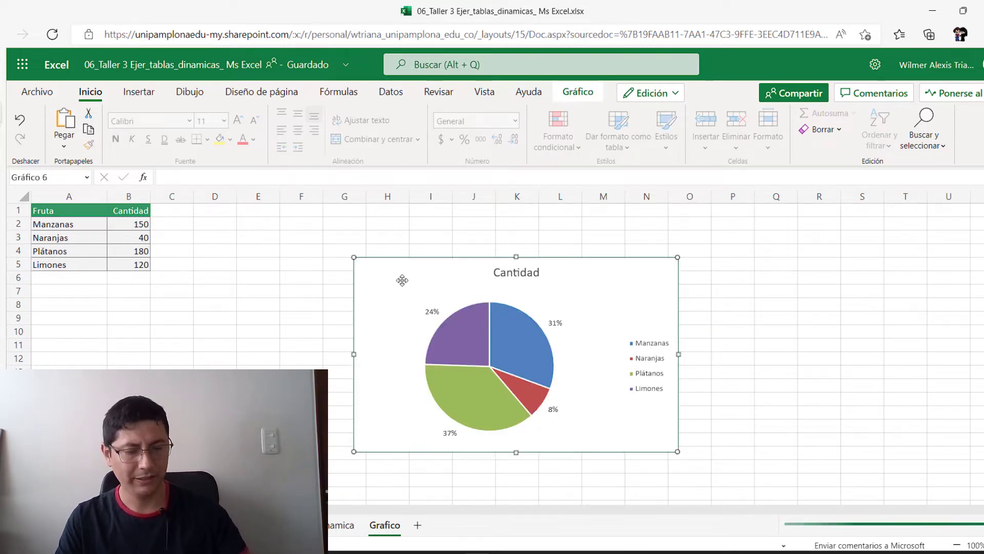
pyautogui.press('Delete')
pyautogui.moveTo(90, 212); pyautogui.dragTo(140, 265)
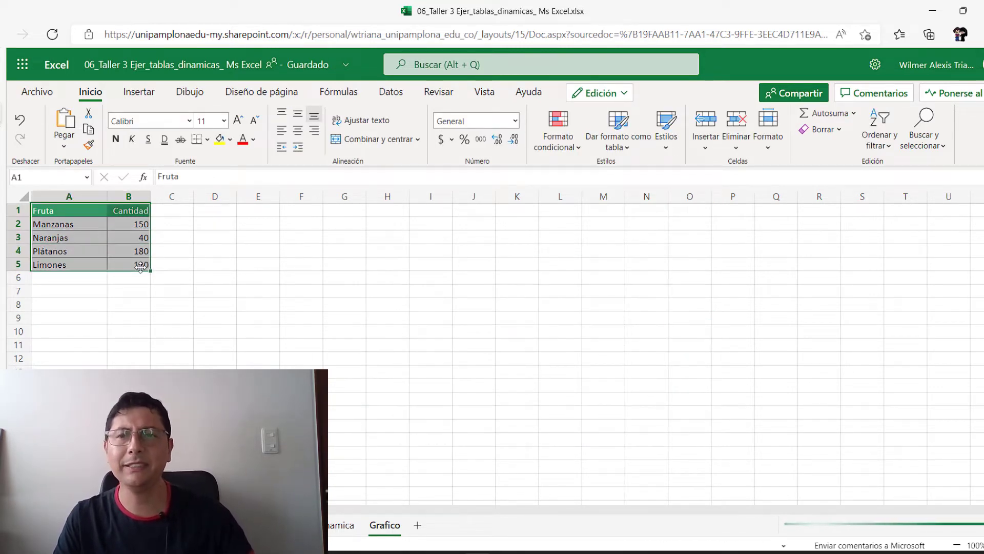
pyautogui.click(145, 92)
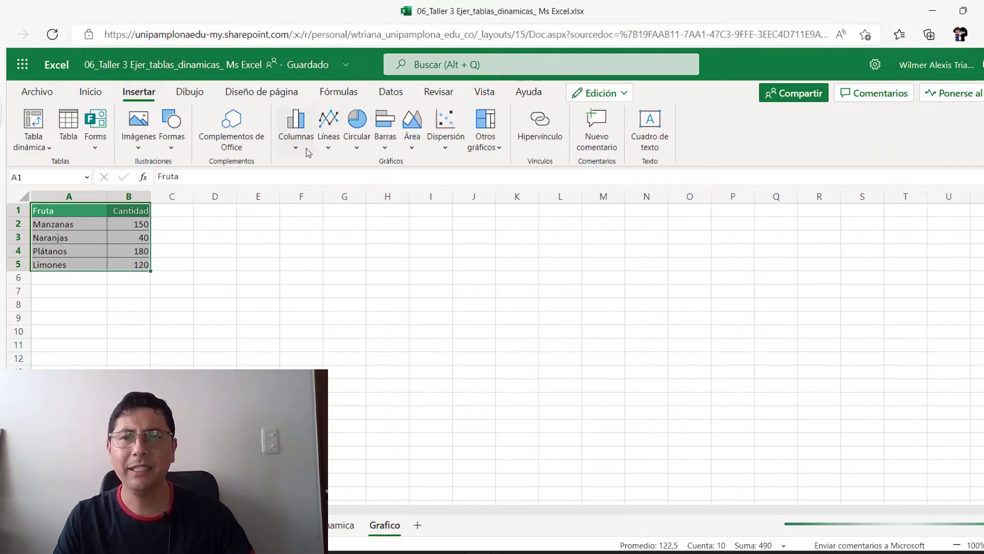
pyautogui.click(301, 153)
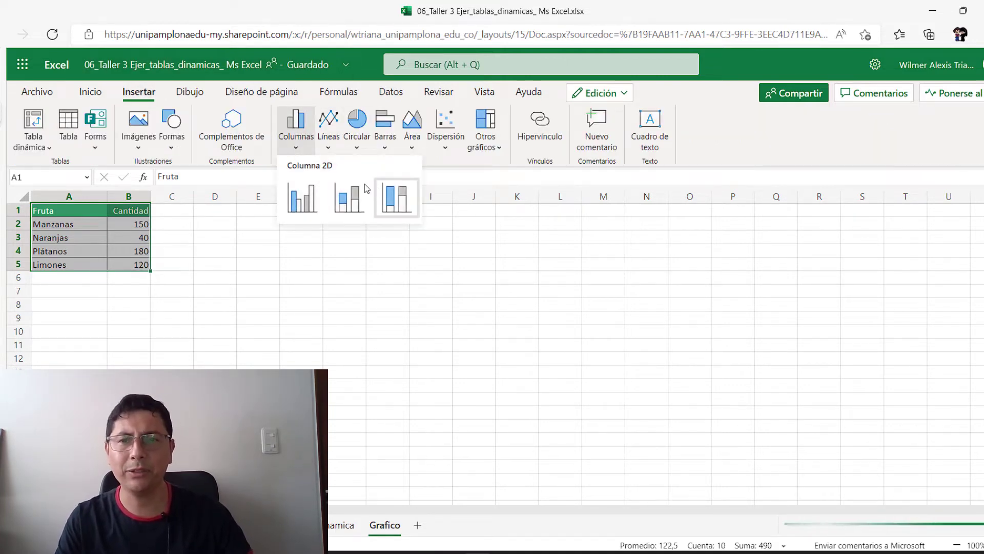
pyautogui.click(287, 213)
pyautogui.click(301, 153)
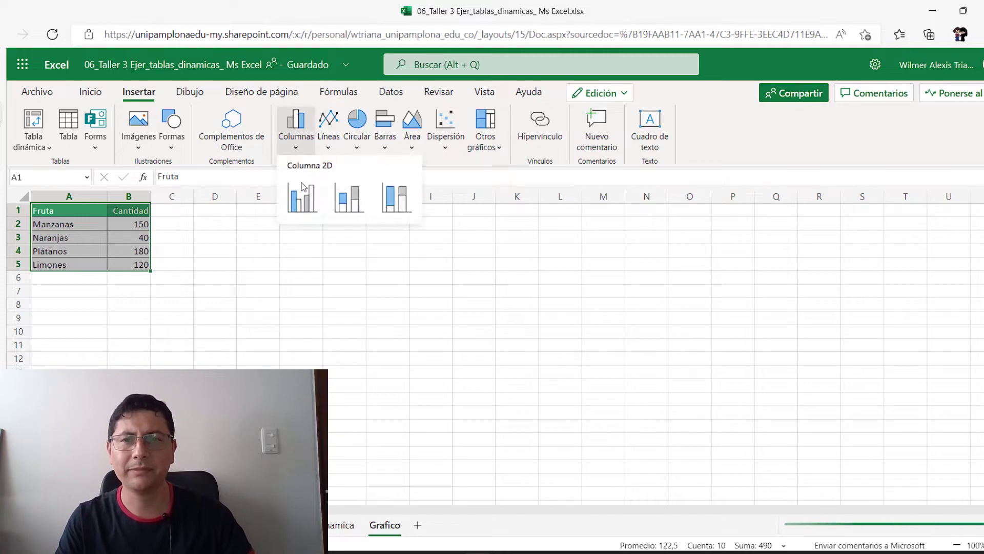
pyautogui.click(294, 206)
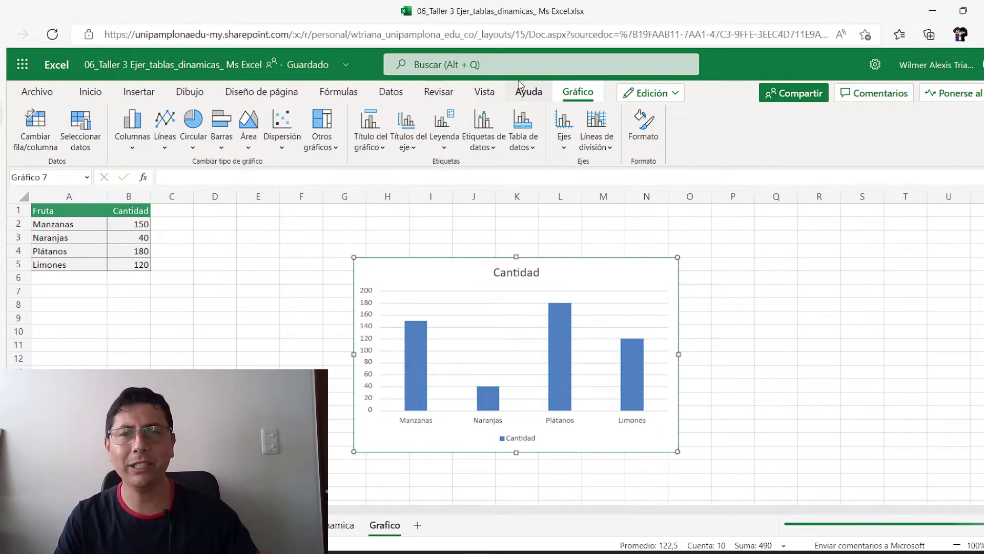
# Remove the column chart's legend and show data labels at the outside end of the columns.
pyautogui.click(370, 148)
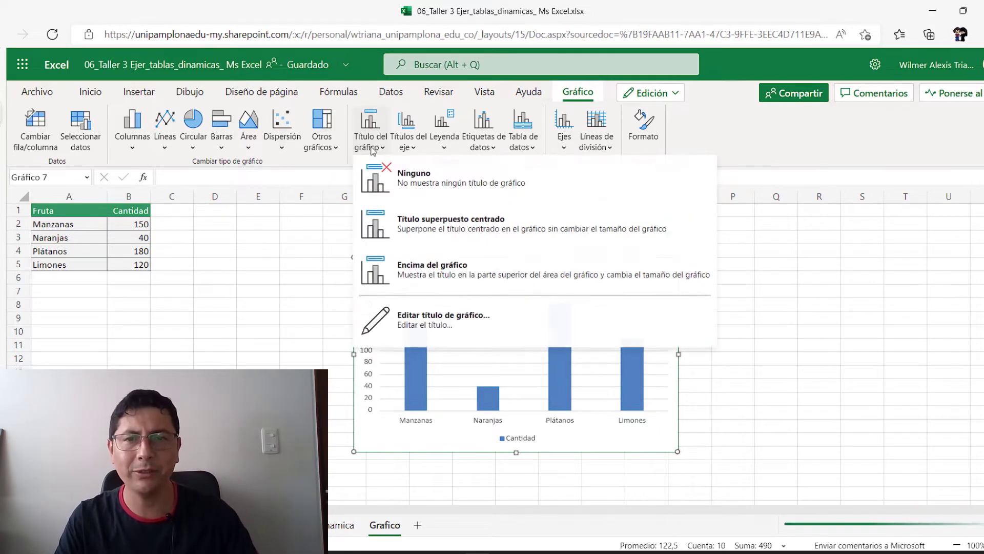
pyautogui.click(372, 148)
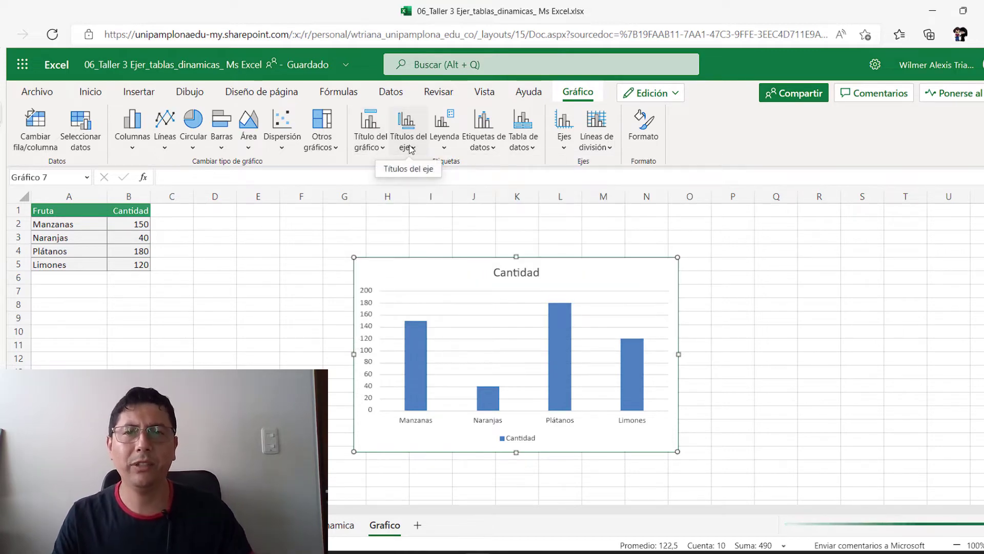
pyautogui.click(453, 150)
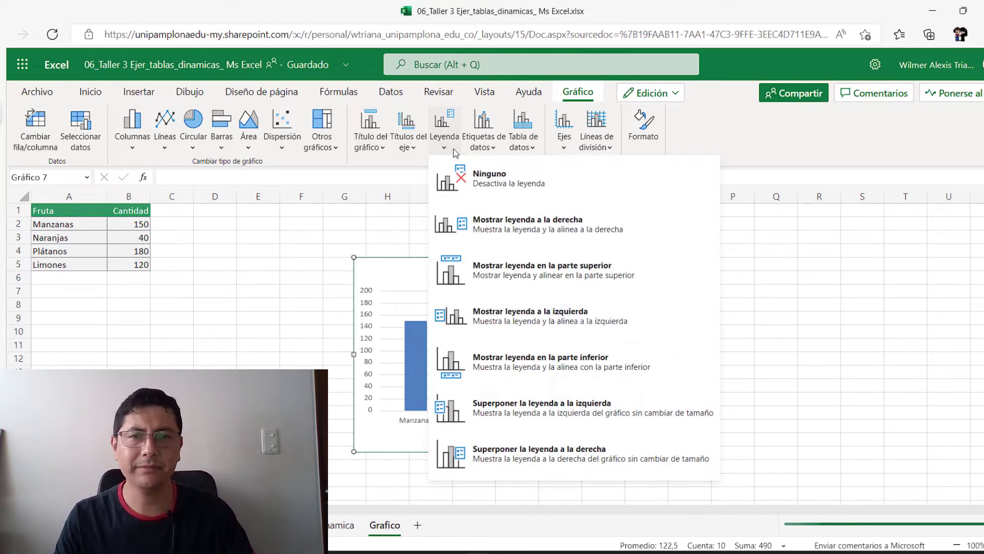
pyautogui.click(508, 183)
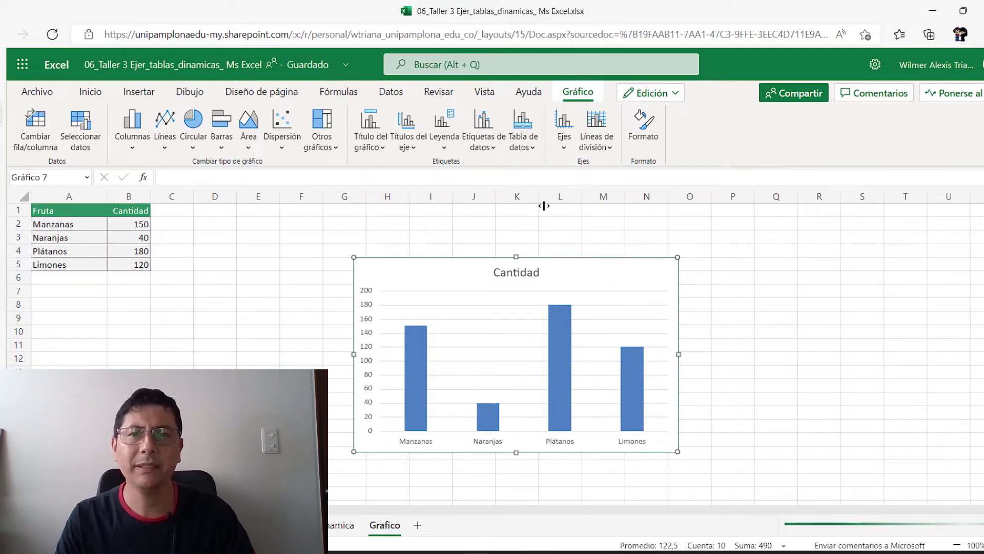
pyautogui.click(487, 146)
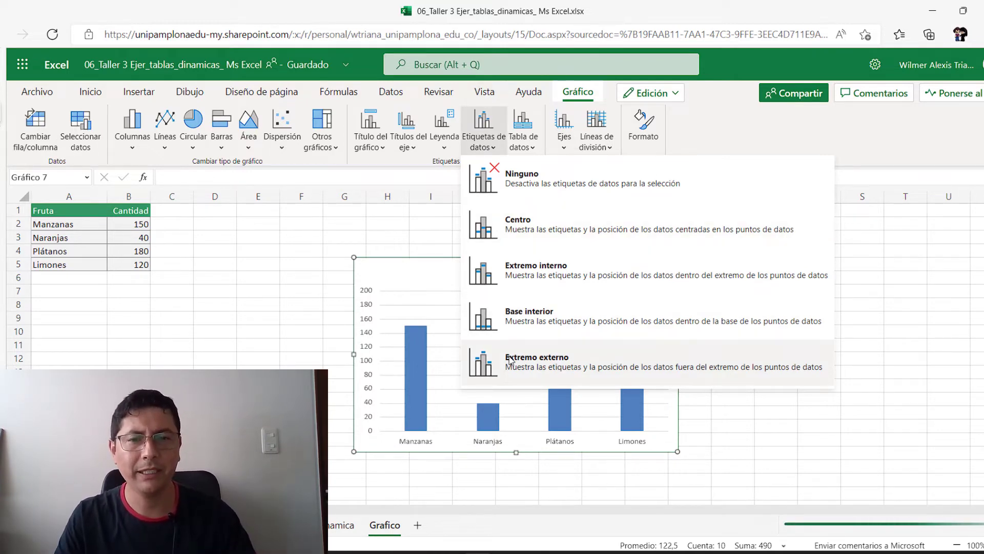
pyautogui.click(533, 368)
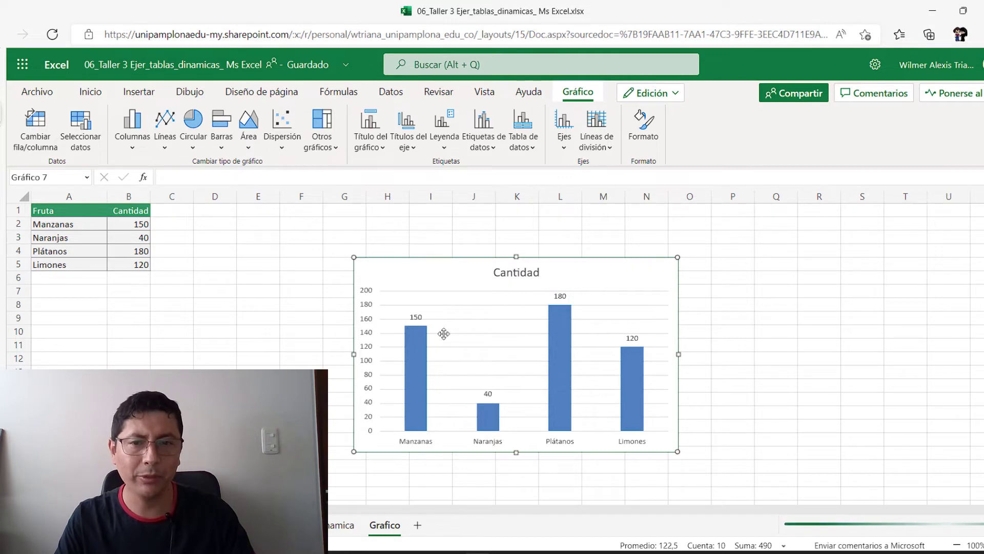
pyautogui.click(416, 320)
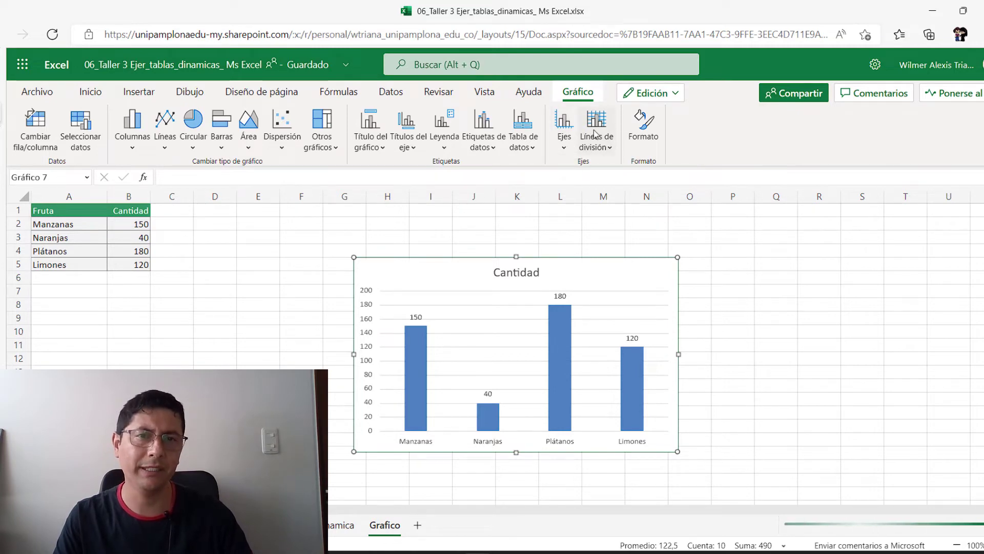
# Review the column chart's gridline and axis options, and open its formatting settings.
pyautogui.click(598, 149)
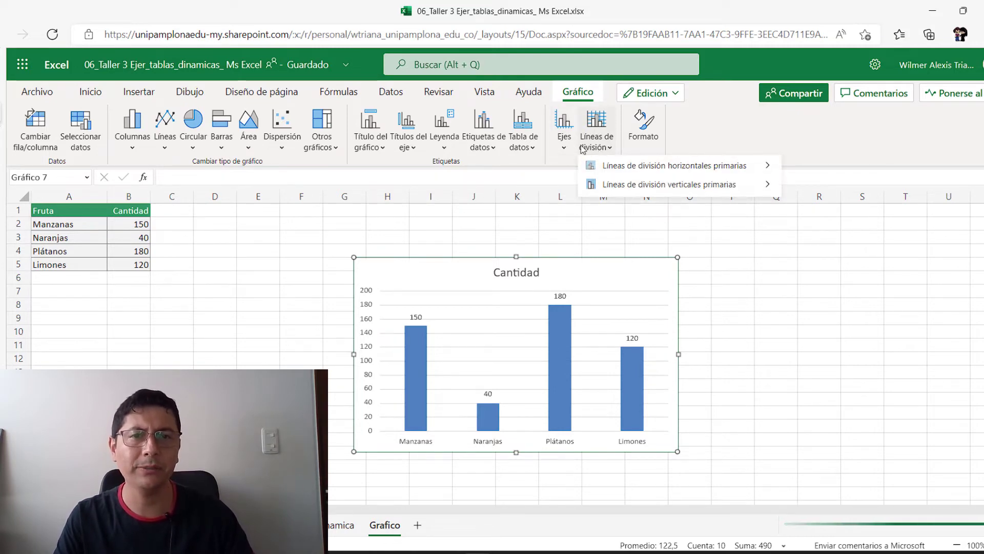
pyautogui.click(565, 148)
pyautogui.click(644, 126)
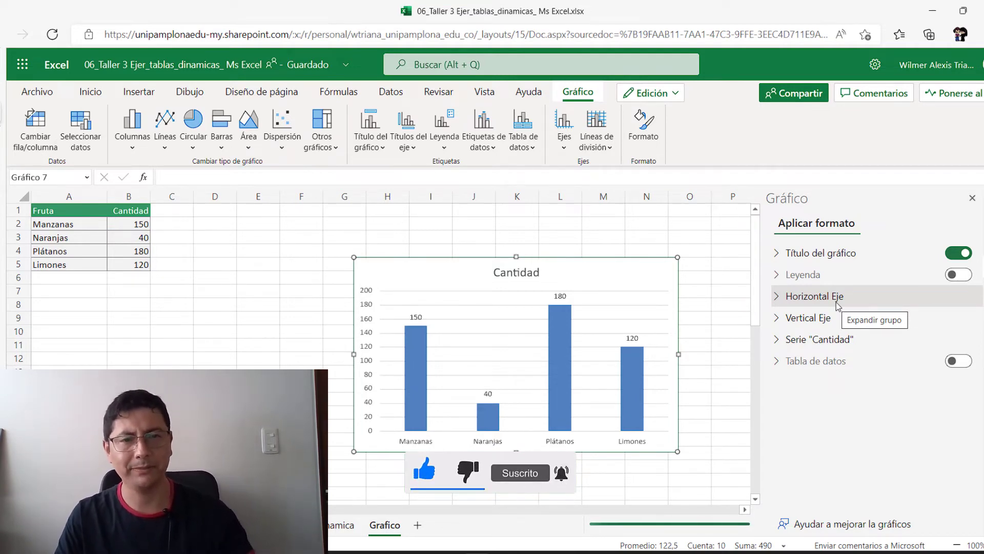
# Deselect the column chart and switch to the Tabla_dinamica sheet.
pyautogui.click(292, 282)
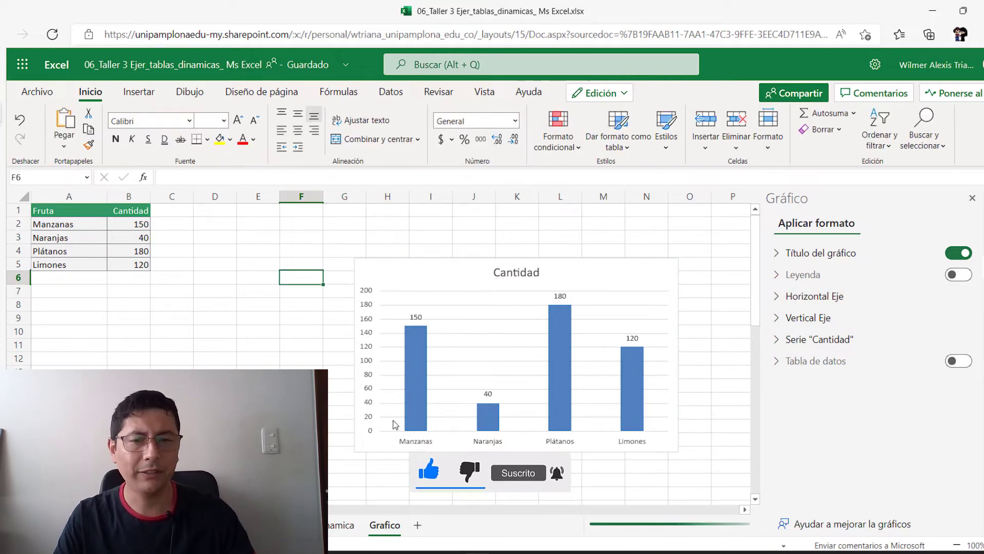
pyautogui.click(333, 525)
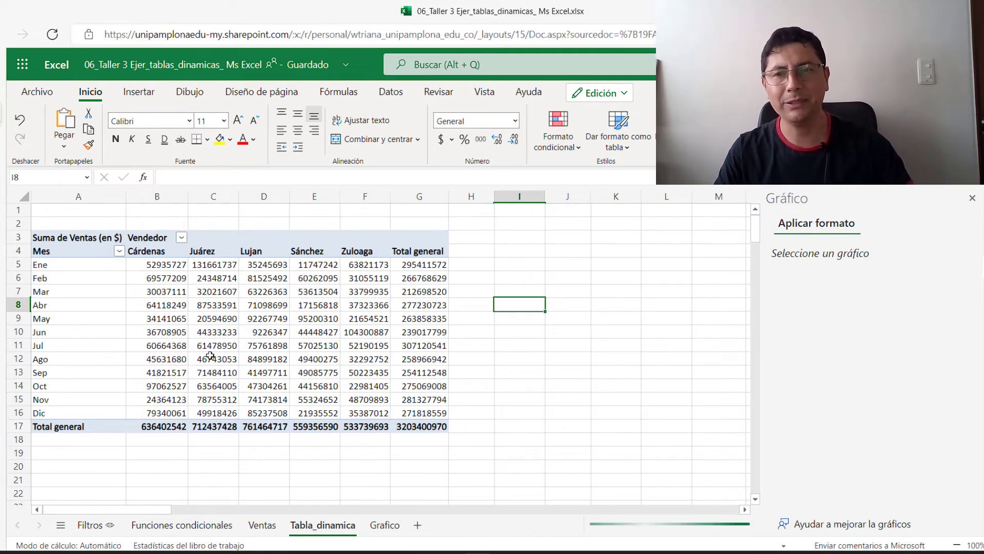
# Insert a 2D line chart with markers from pivot table range A4:G16 and enlarge it to cover roughly columns B to L.
pyautogui.moveTo(77, 254); pyautogui.dragTo(407, 415)
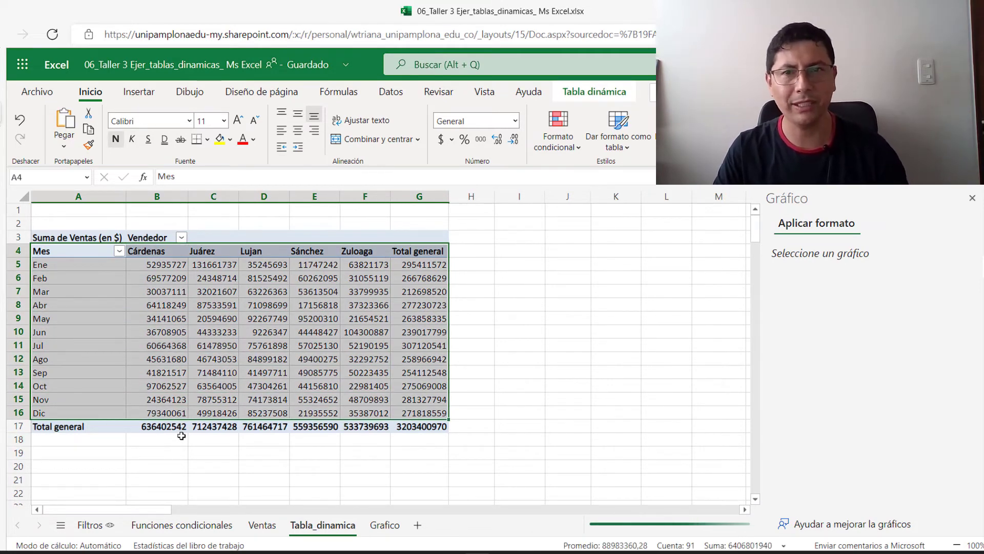
pyautogui.click(138, 91)
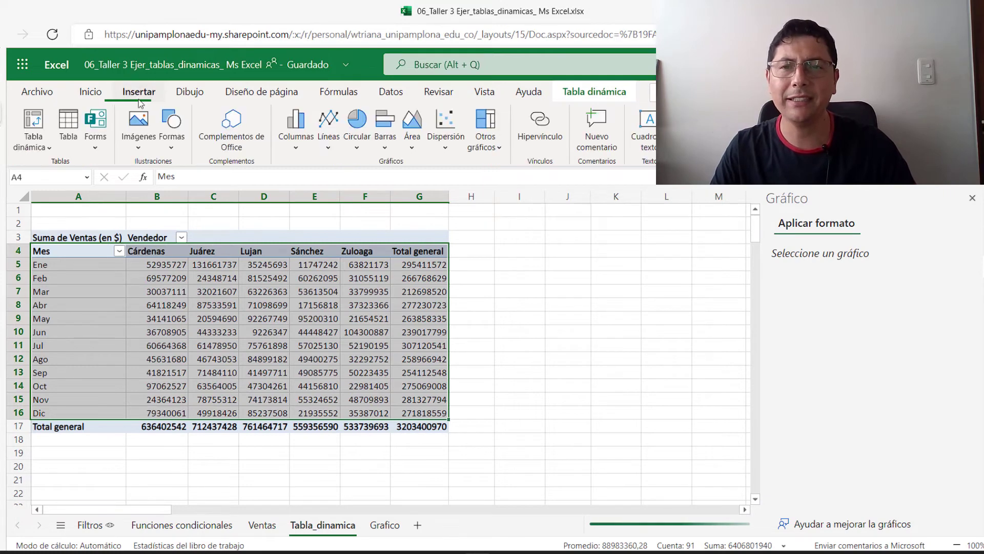
pyautogui.click(334, 148)
pyautogui.click(352, 201)
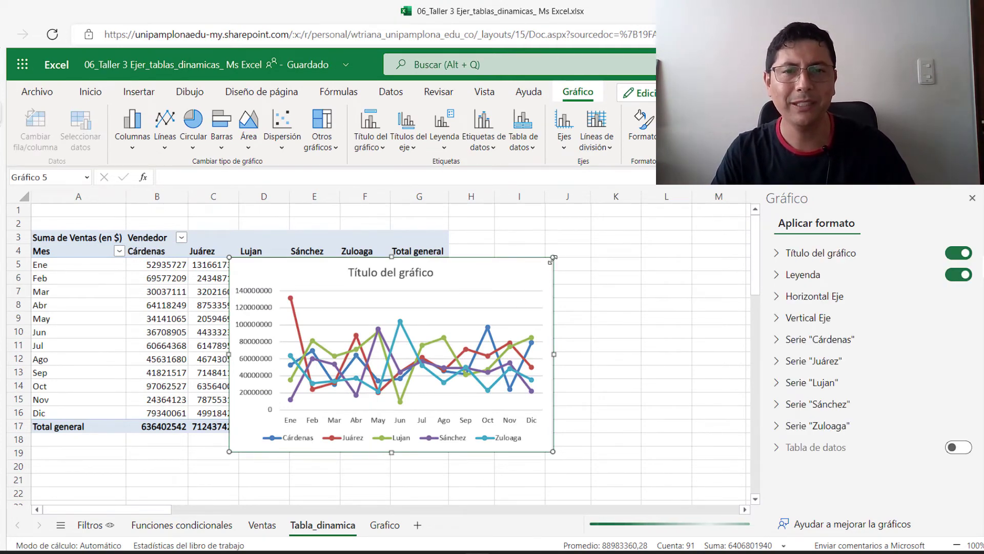
pyautogui.moveTo(554, 257); pyautogui.dragTo(716, 206)
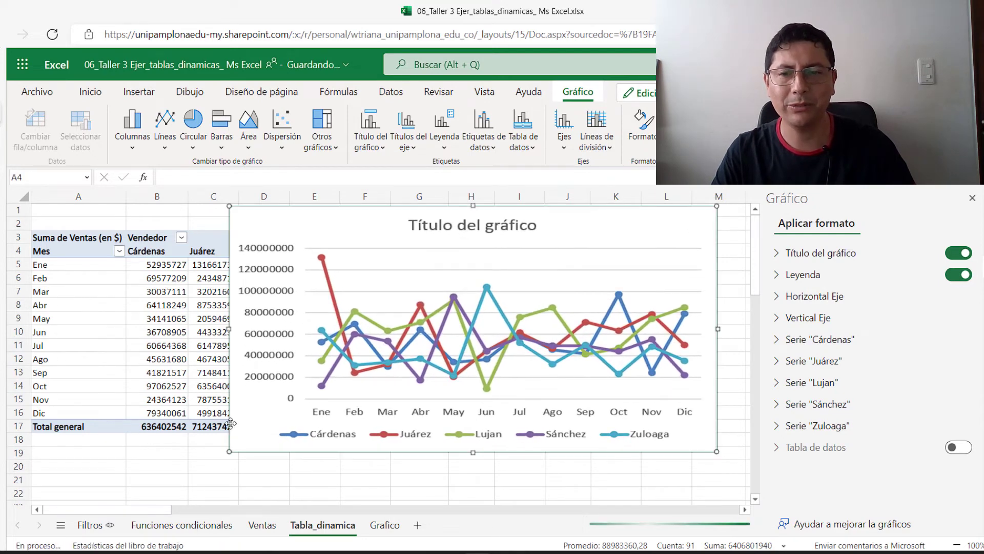
pyautogui.moveTo(229, 451); pyautogui.dragTo(106, 519)
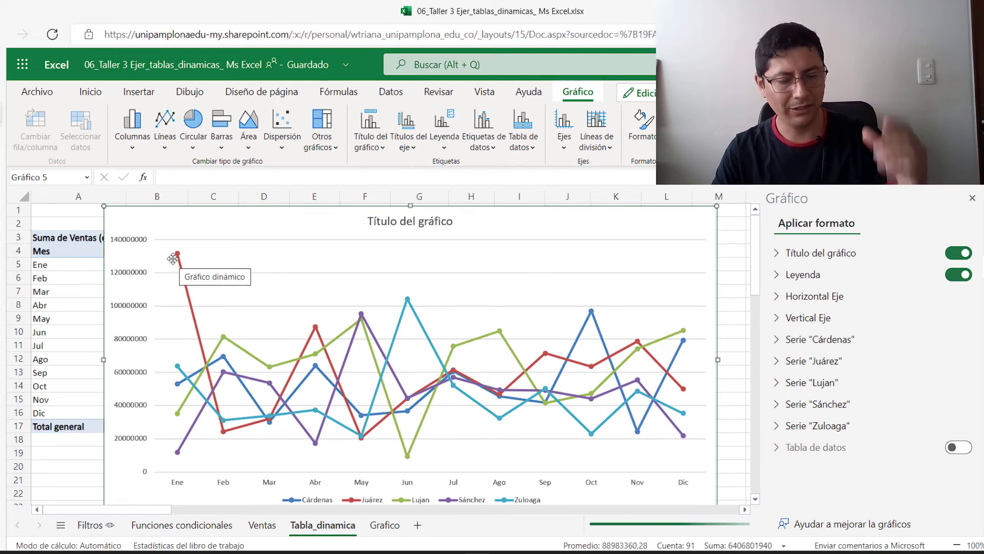
# Remove the line chart and insert a 2D stacked column chart from the same pivot table range.
pyautogui.hotkey('ctrl', 'x')
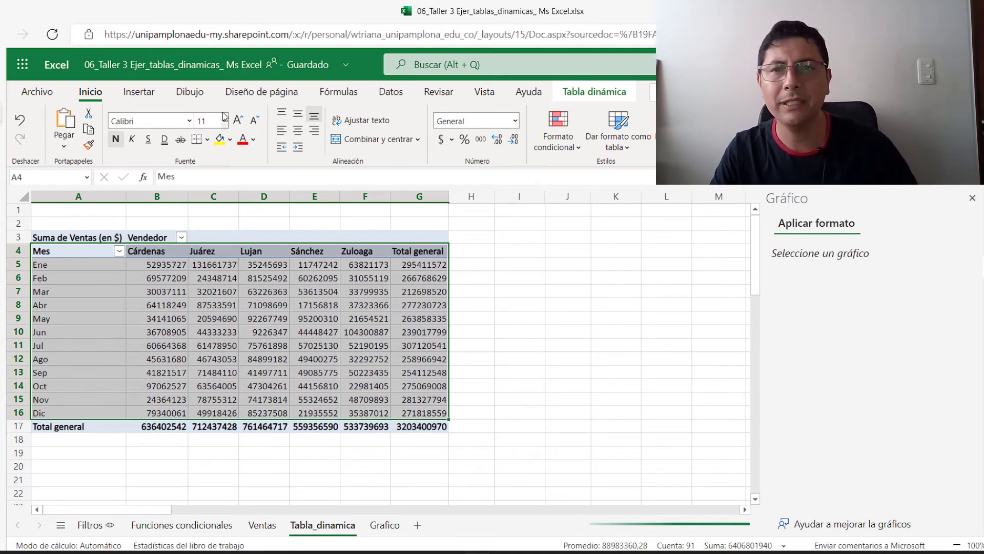
pyautogui.click(138, 92)
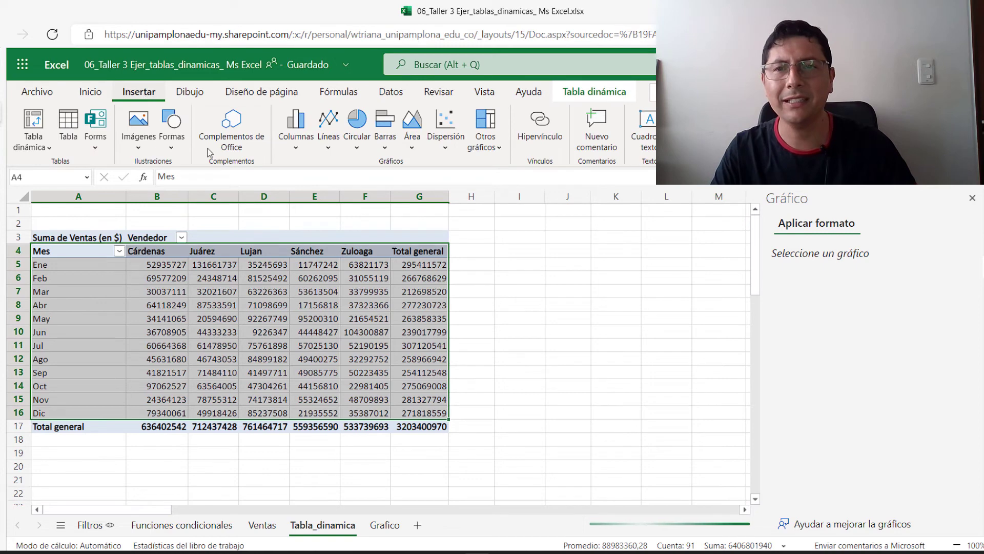
pyautogui.click(308, 153)
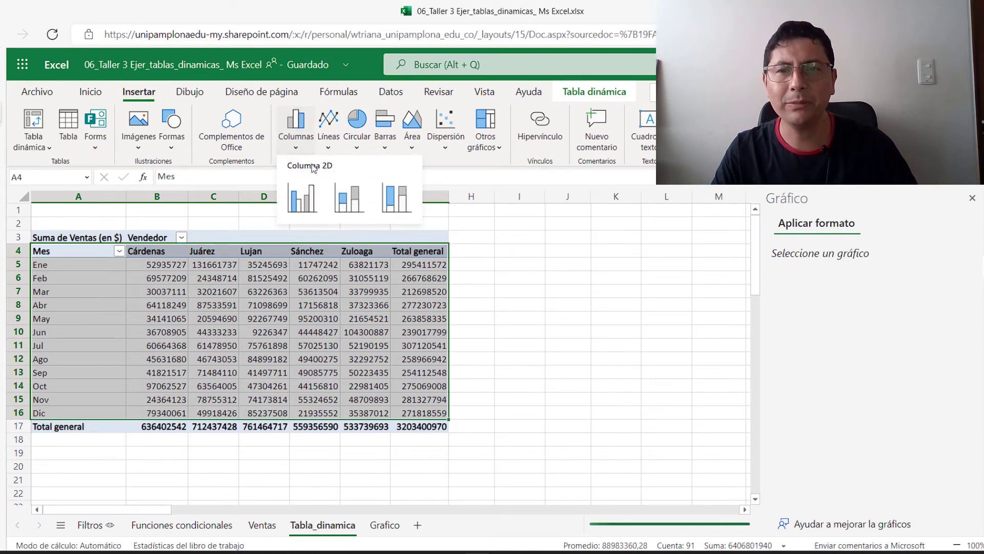
pyautogui.click(357, 208)
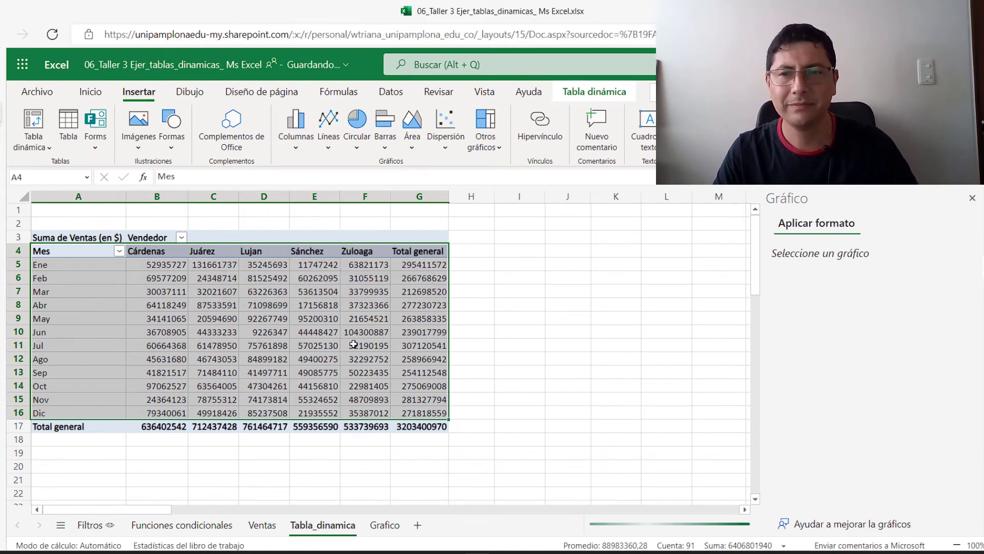